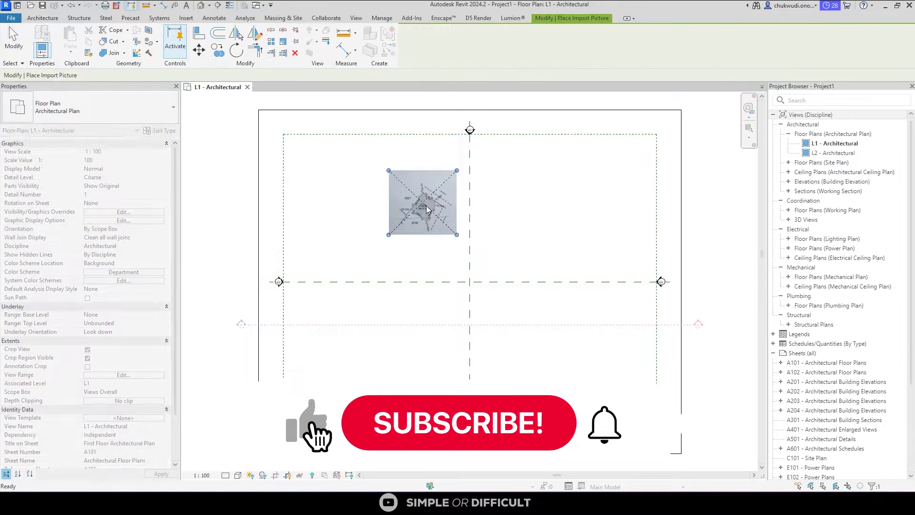
# Step: Place the imported survey plan image in the upper part of the L1 architectural floor plan
pyautogui.click(427, 210)
pyautogui.scroll(5, 401, 181)
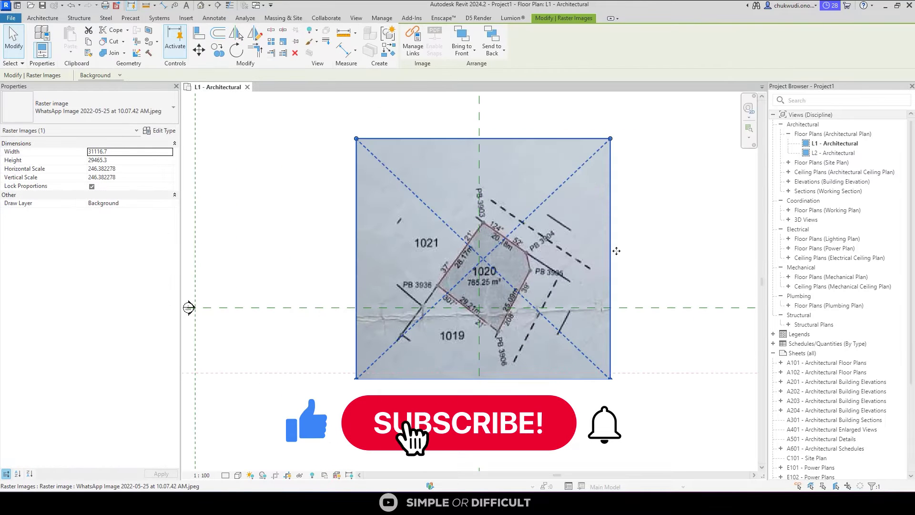
pyautogui.press('Escape')
pyautogui.click(534, 269)
pyautogui.scroll(2, 534, 269)
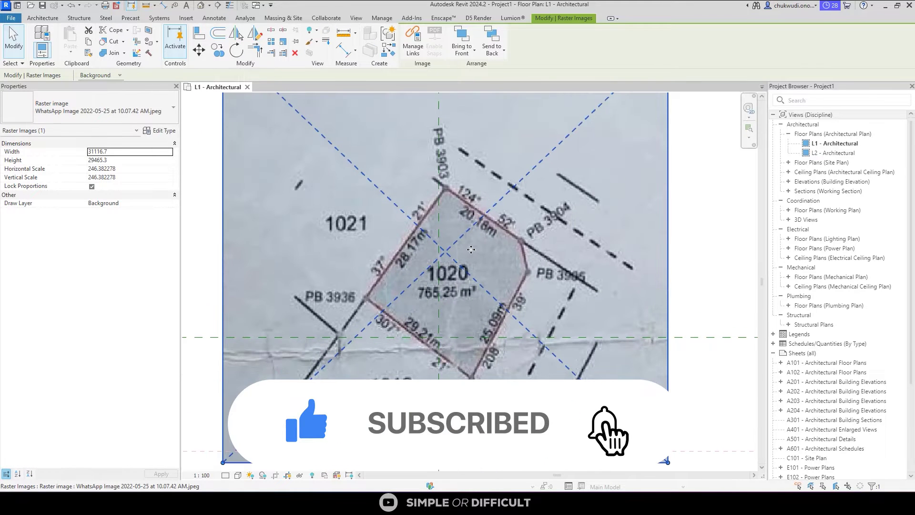
pyautogui.scroll(-2, 497, 263)
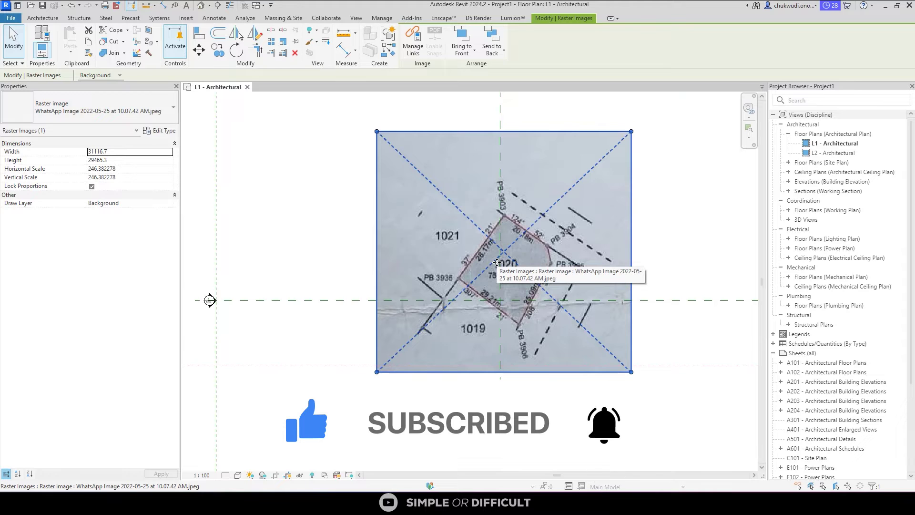
pyautogui.scroll(-2, 497, 263)
pyautogui.moveTo(505, 261)
pyautogui.mouseDown()
pyautogui.moveTo(443, 205)
pyautogui.moveTo(472, 248)
pyautogui.moveTo(505, 259)
pyautogui.mouseUp()
pyautogui.scroll(-2, 457, 215)
# Step: Set the scope box of the floor plan's crop region to None
pyautogui.click(370, 210)
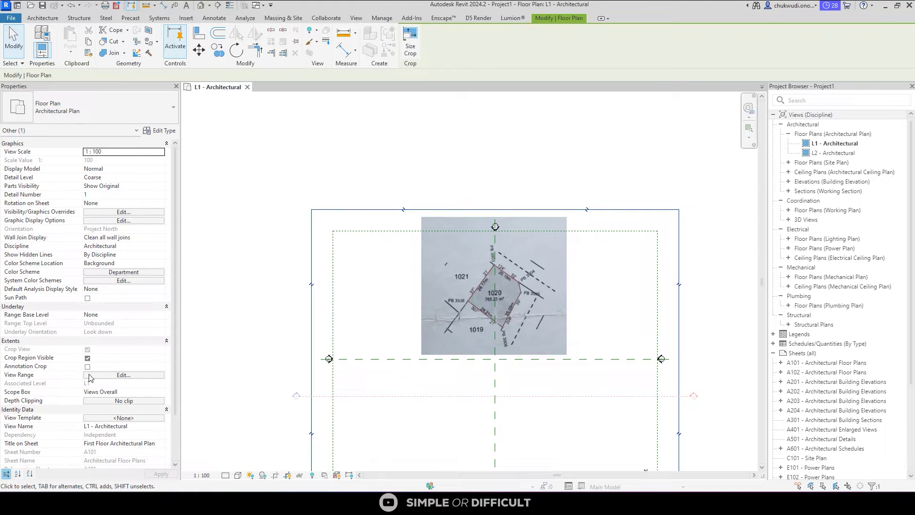
pyautogui.click(110, 393)
pyautogui.click(163, 393)
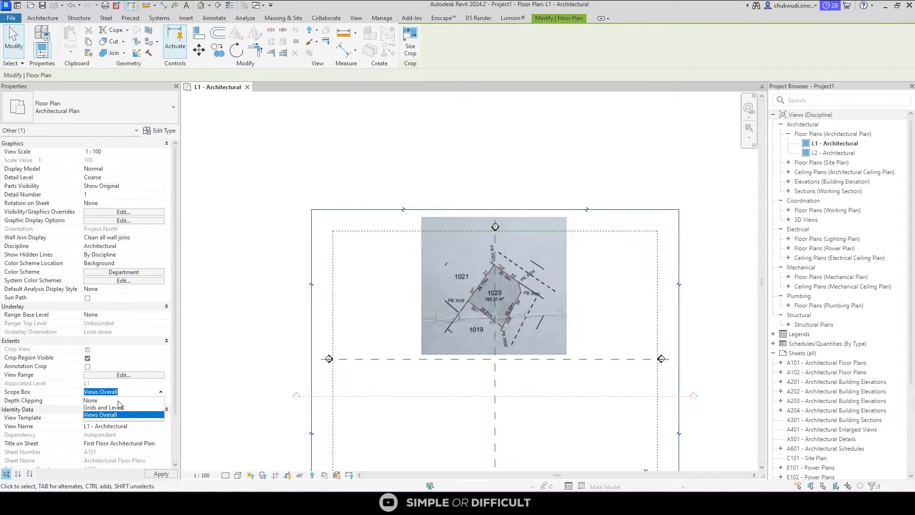
pyautogui.click(118, 402)
# Step: Extend the crop region upward and move the survey image up into the added space above the elevation marker
pyautogui.click(353, 253)
pyautogui.scroll(-2, 378, 211)
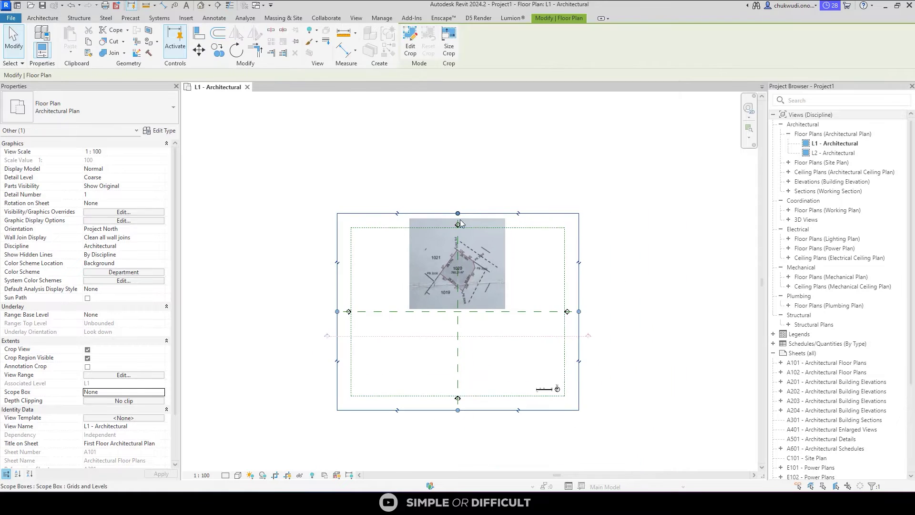
pyautogui.click(496, 236)
pyautogui.moveTo(484, 266); pyautogui.dragTo(479, 177)
pyautogui.click(536, 184)
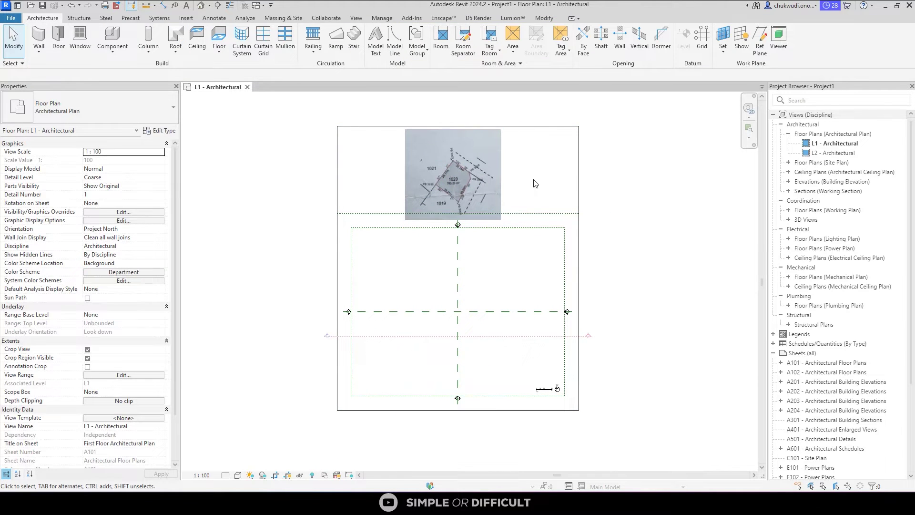
pyautogui.scroll(2, 488, 173)
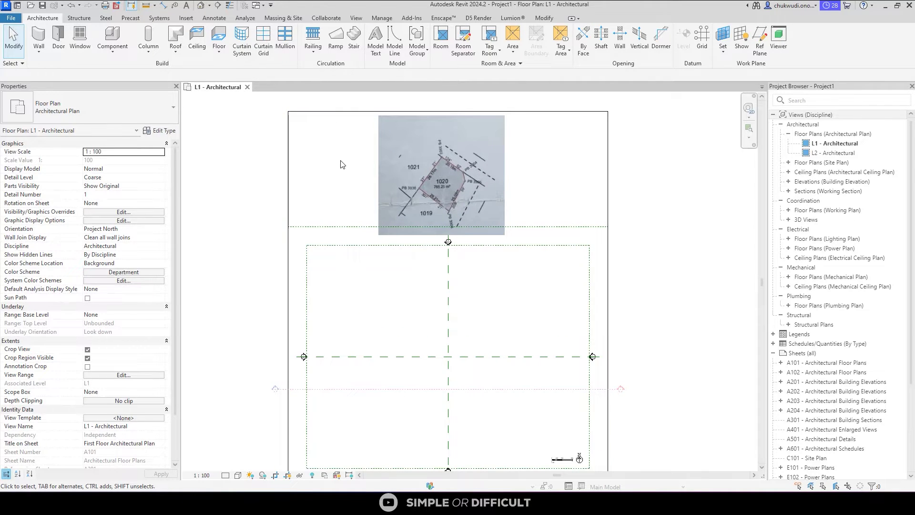
pyautogui.click(276, 19)
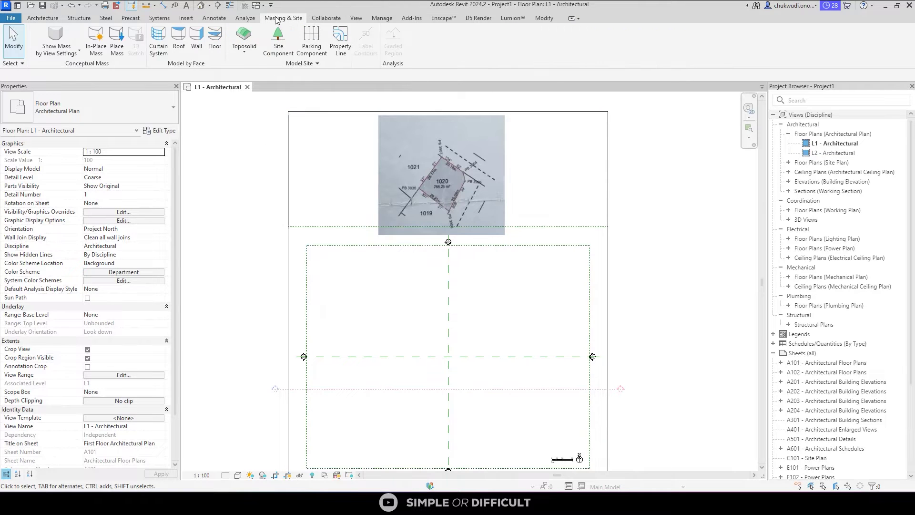
pyautogui.click(338, 42)
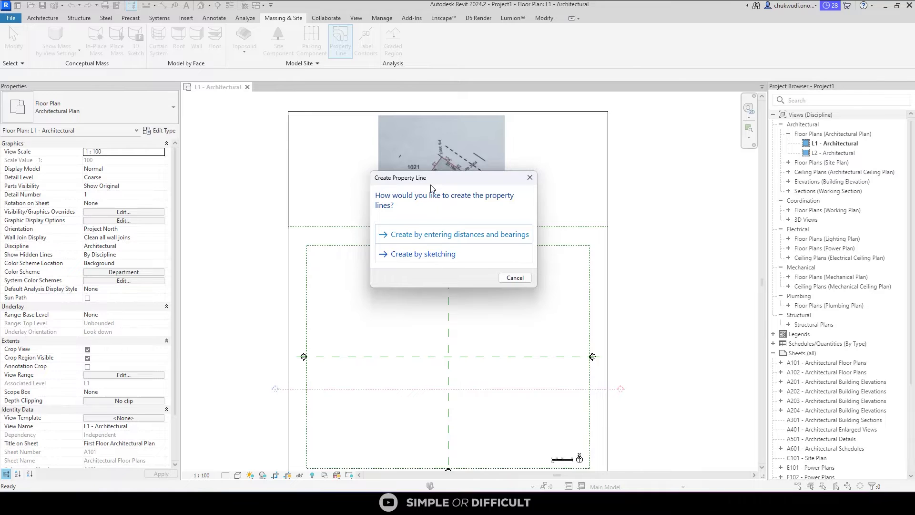
pyautogui.moveTo(434, 179)
pyautogui.mouseDown()
pyautogui.moveTo(684, 176)
pyautogui.moveTo(566, 170)
pyautogui.moveTo(576, 157)
pyautogui.mouseUp()
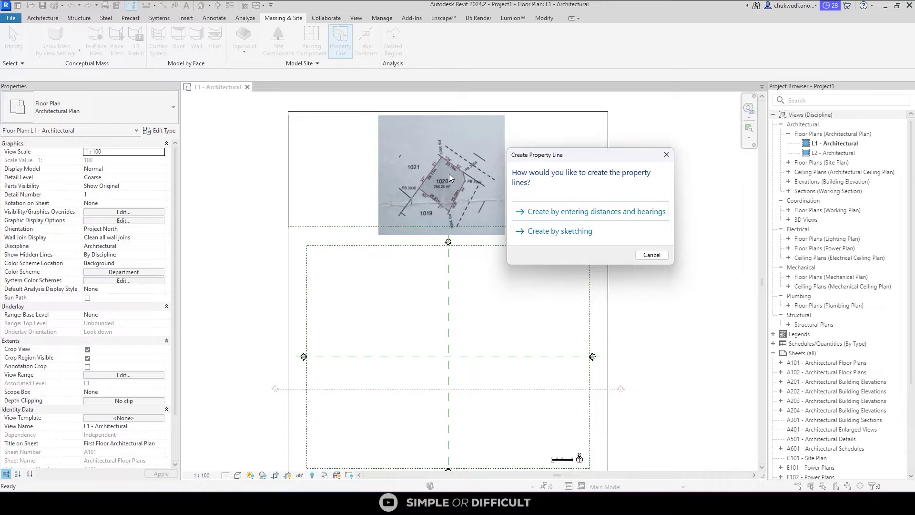
pyautogui.click(567, 210)
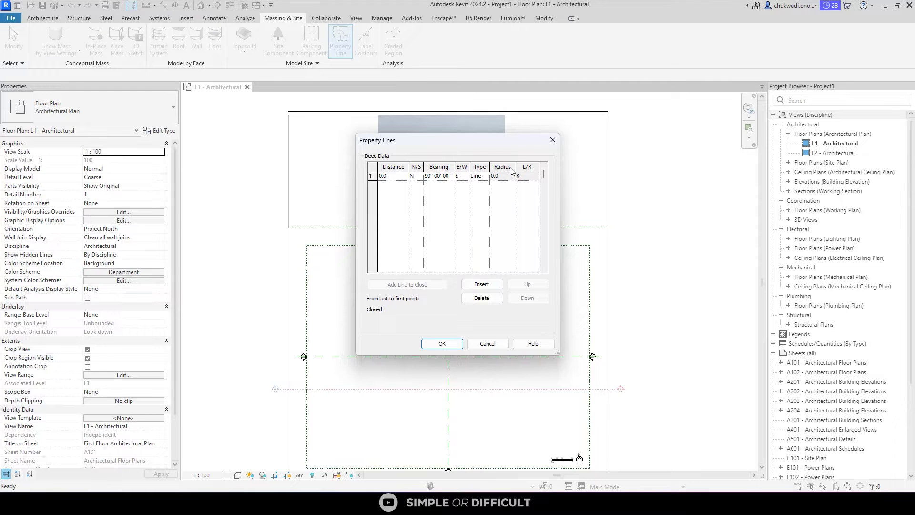
pyautogui.moveTo(507, 146); pyautogui.dragTo(694, 124)
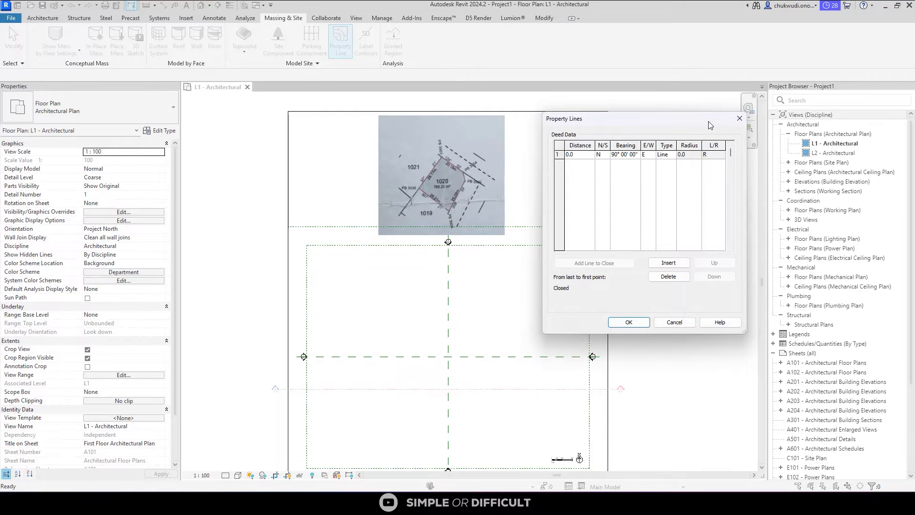
pyautogui.moveTo(707, 124); pyautogui.dragTo(623, 126)
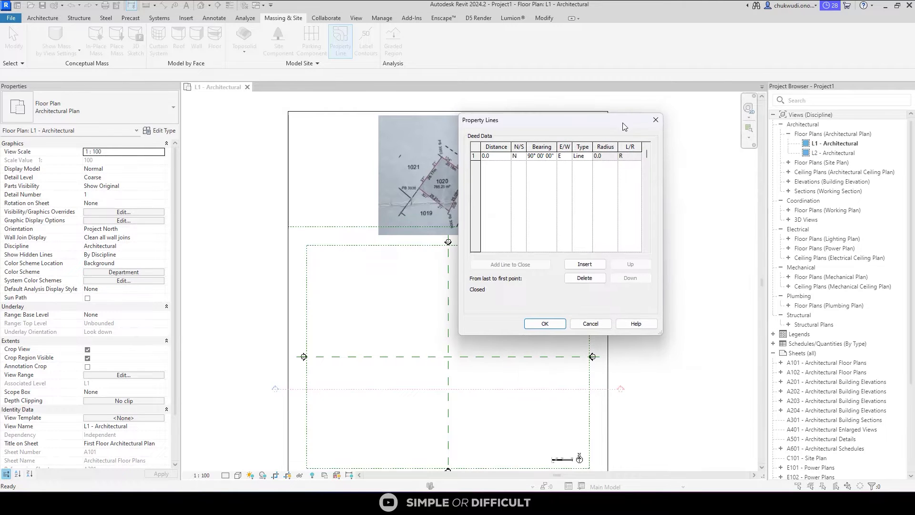
pyautogui.click(655, 122)
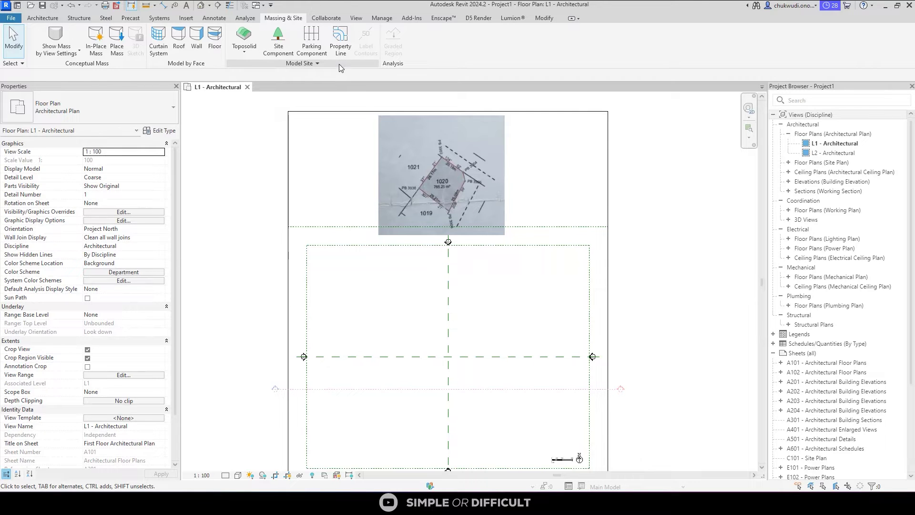
# Step: Configure the property line data with angle display in Degrees and units in Degrees minutes seconds
pyautogui.click(352, 63)
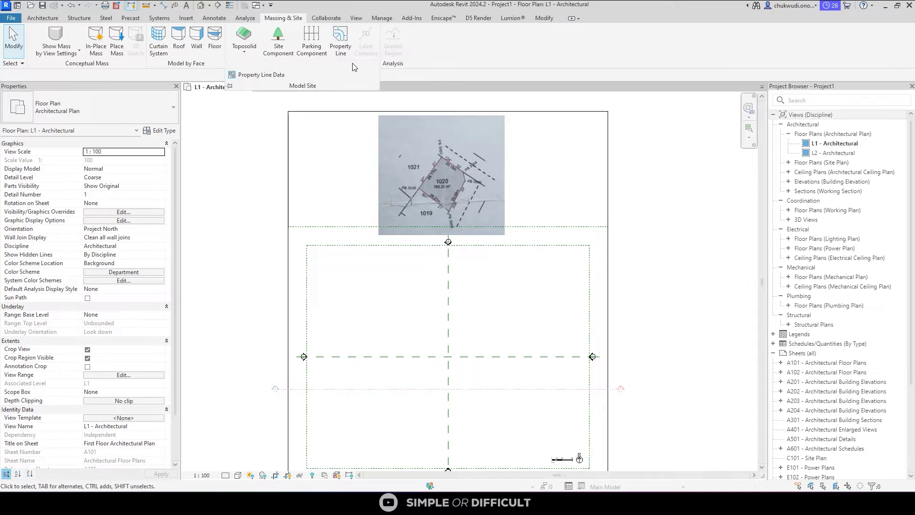
pyautogui.click(273, 77)
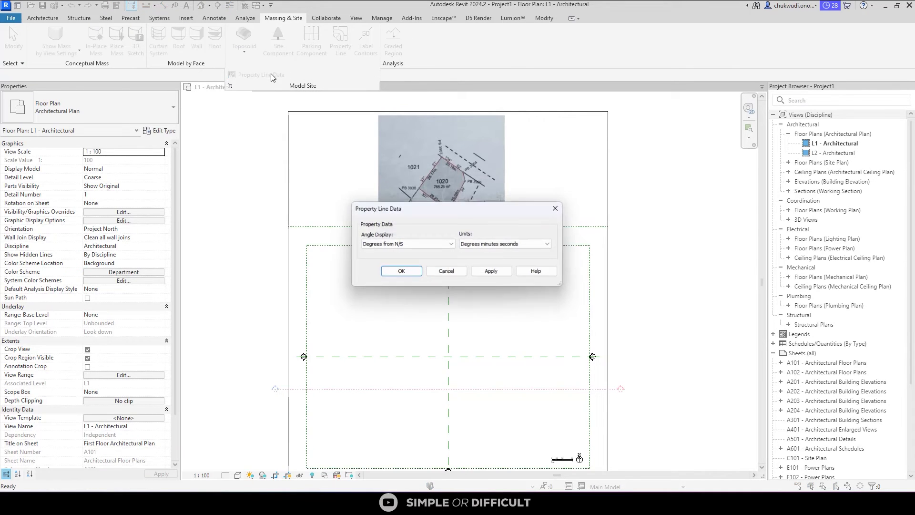
pyautogui.click(412, 245)
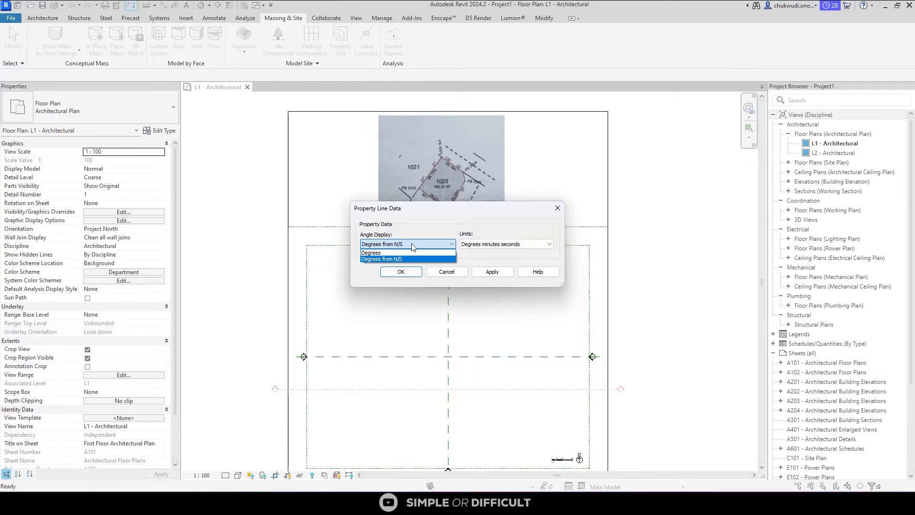
pyautogui.click(387, 252)
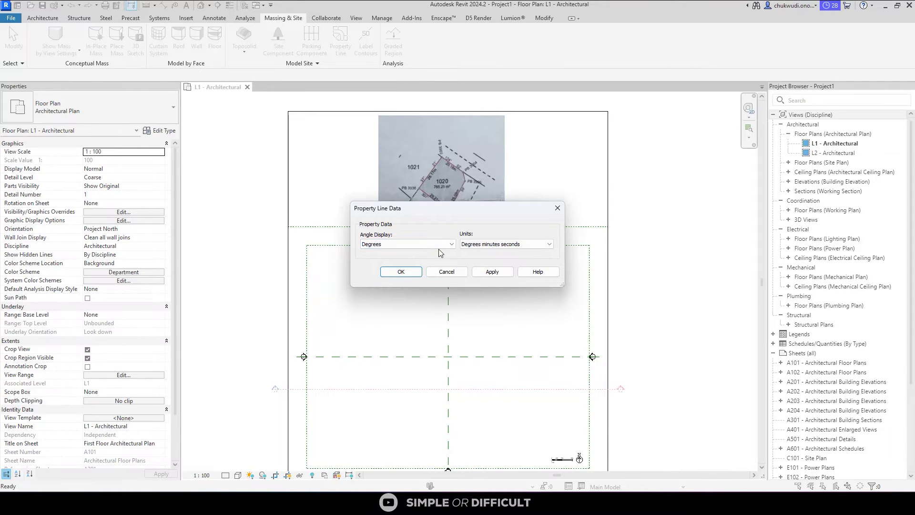
pyautogui.click(482, 246)
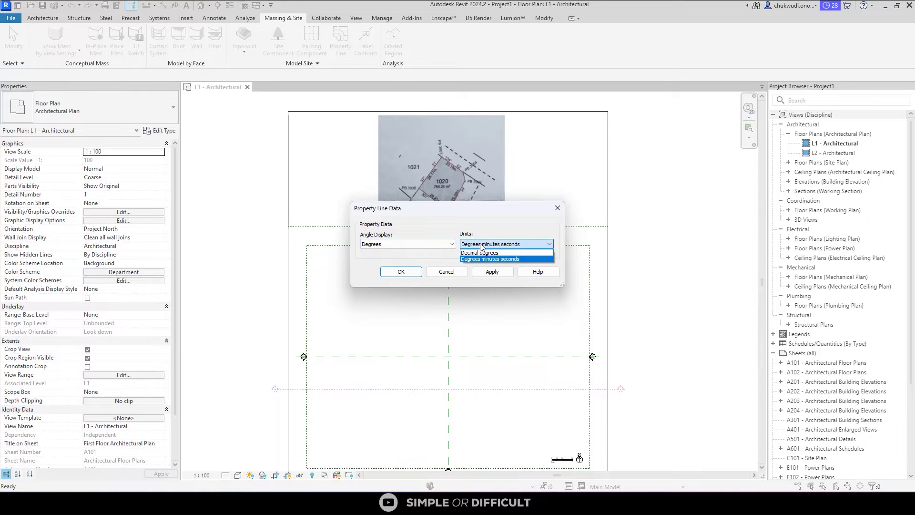
pyautogui.click(489, 252)
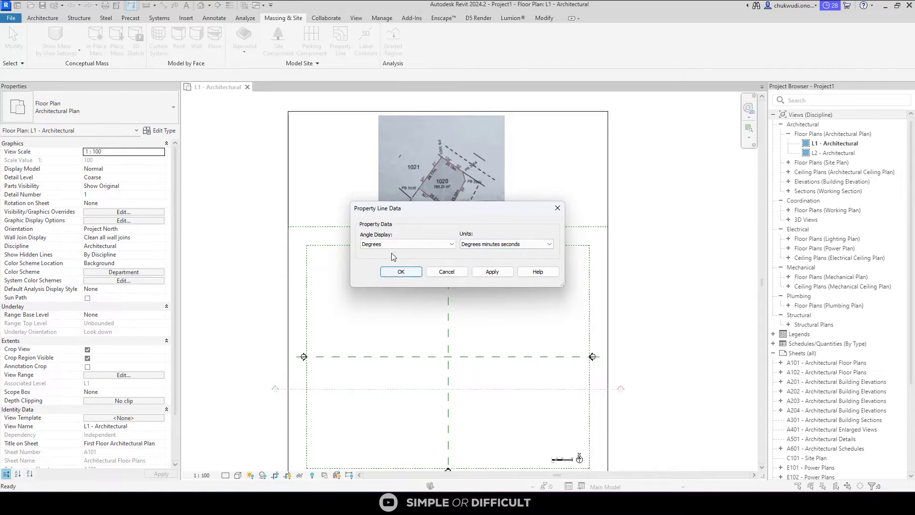
pyautogui.click(399, 272)
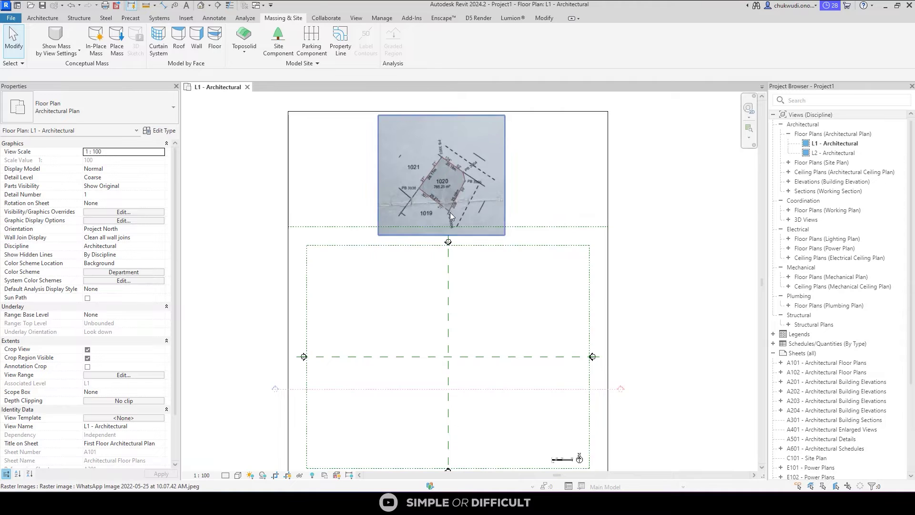
# Step: Move the survey image down and left, beside the vertical reference line and below the upper edge of the crop region
pyautogui.click(446, 179)
pyautogui.moveTo(446, 179); pyautogui.dragTo(387, 265)
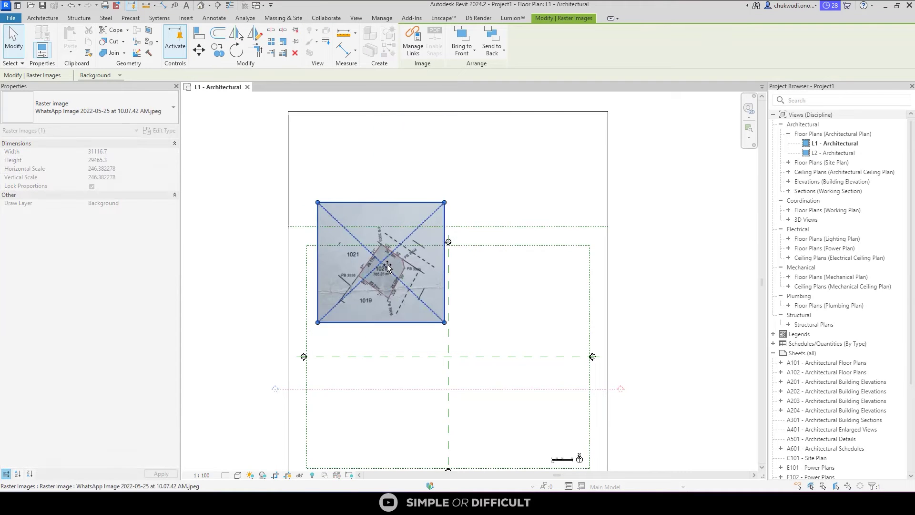
pyautogui.scroll(5, 388, 265)
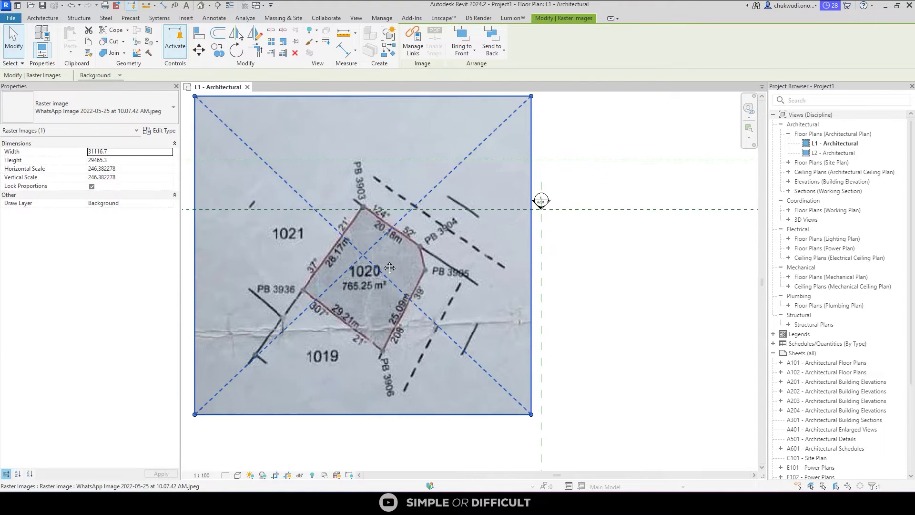
pyautogui.click(604, 127)
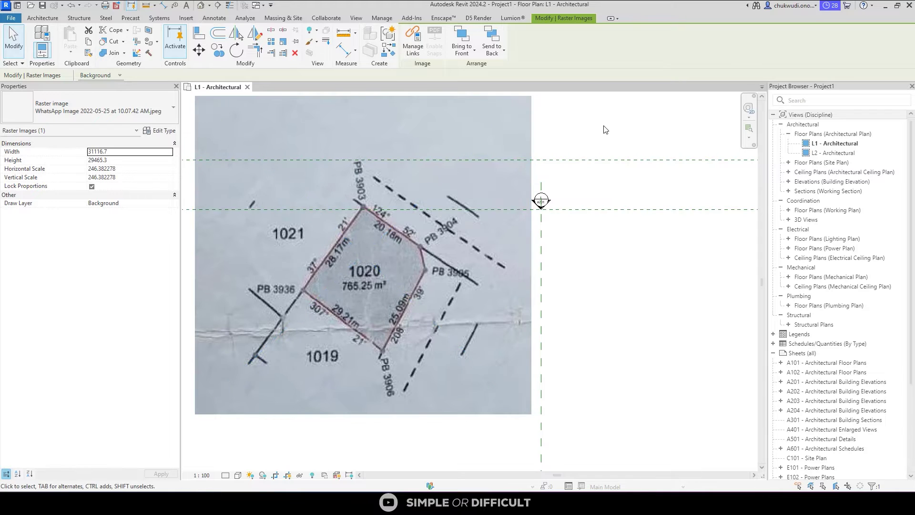
pyautogui.click(284, 18)
pyautogui.click(340, 43)
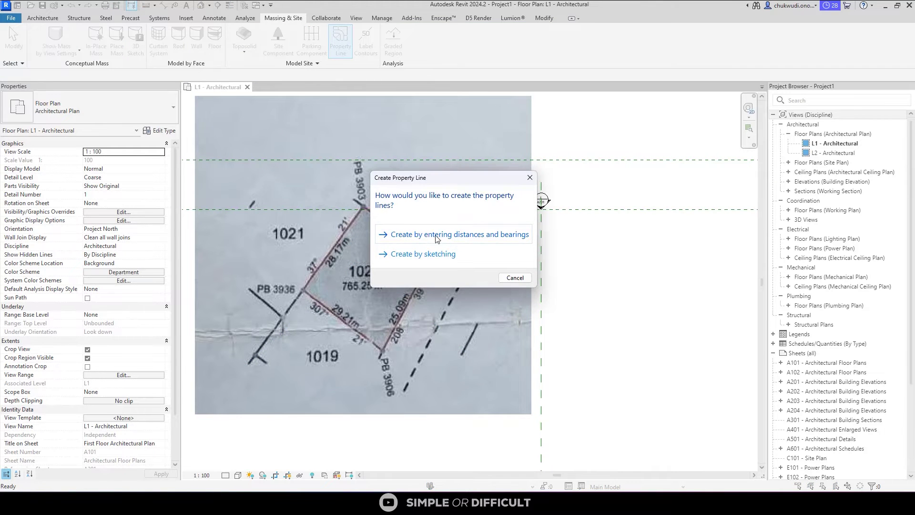
pyautogui.click(437, 238)
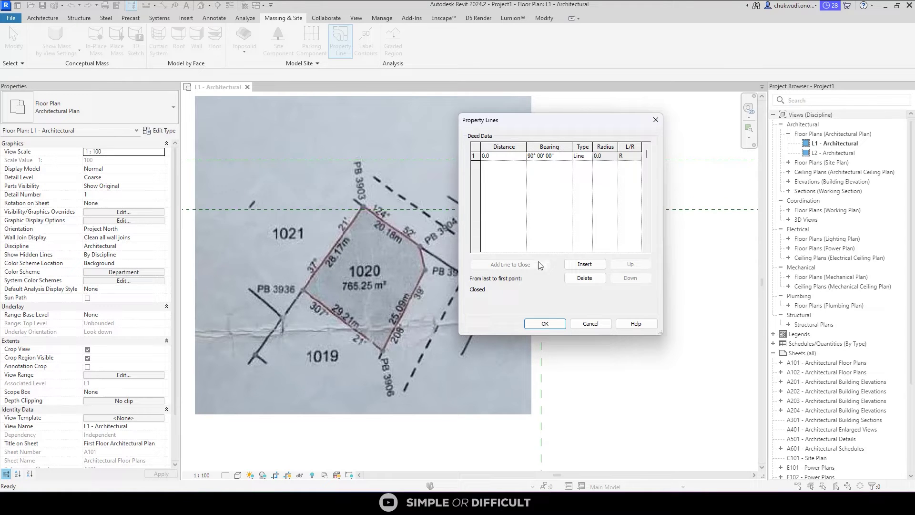
pyautogui.click(656, 119)
pyautogui.scroll(1, 365, 236)
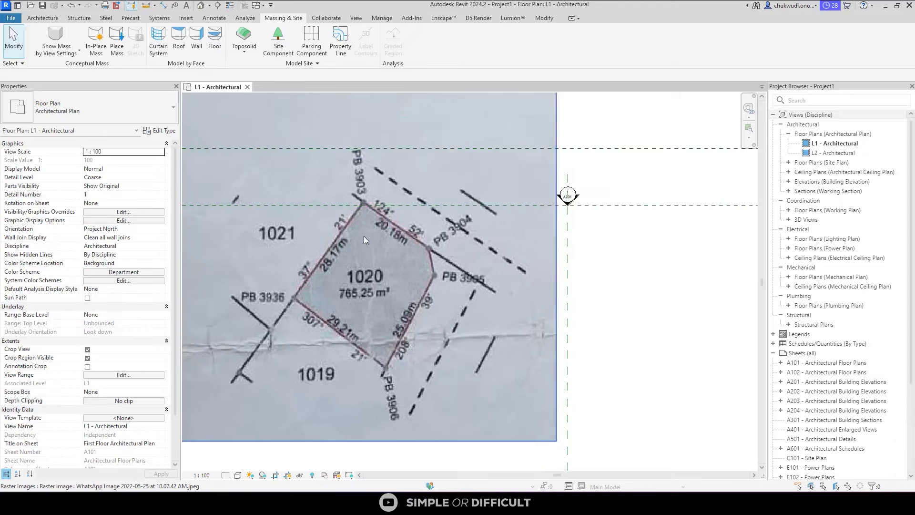
pyautogui.scroll(2, 364, 235)
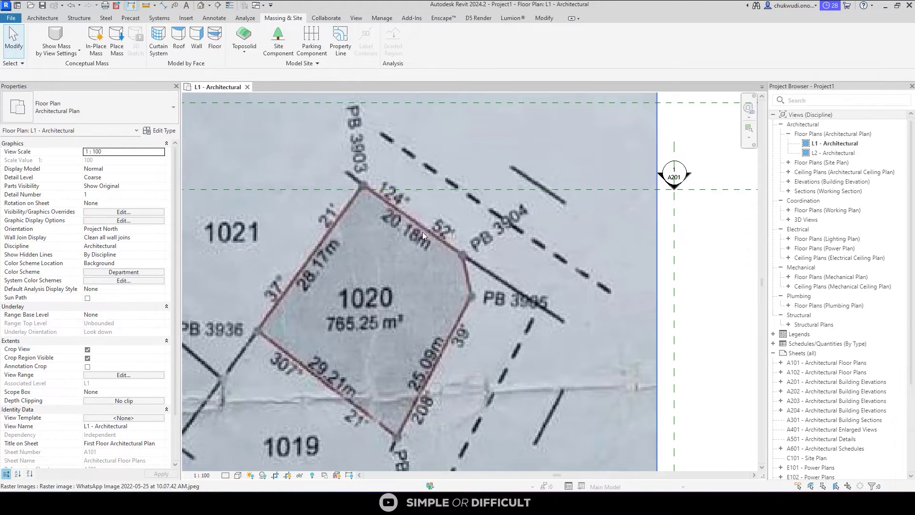
pyautogui.scroll(-4, 422, 232)
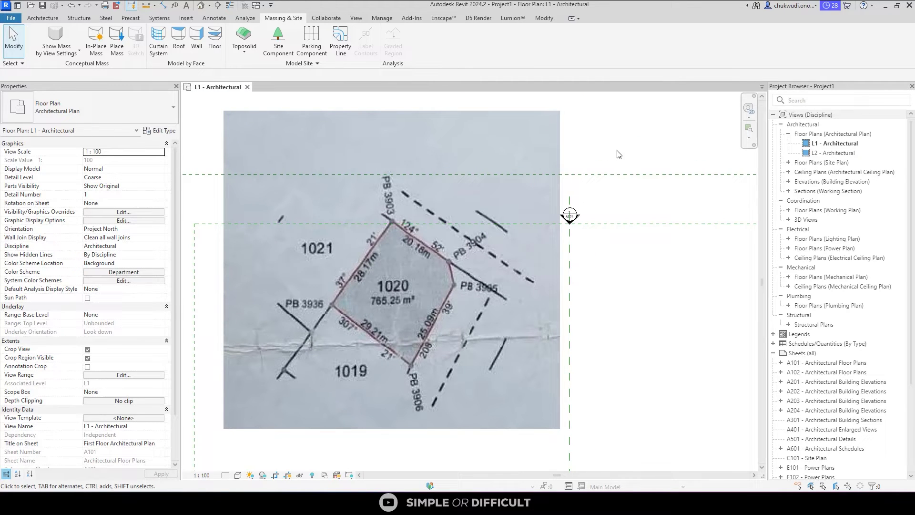
# Step: Set the project's length units to meters
pyautogui.click(382, 19)
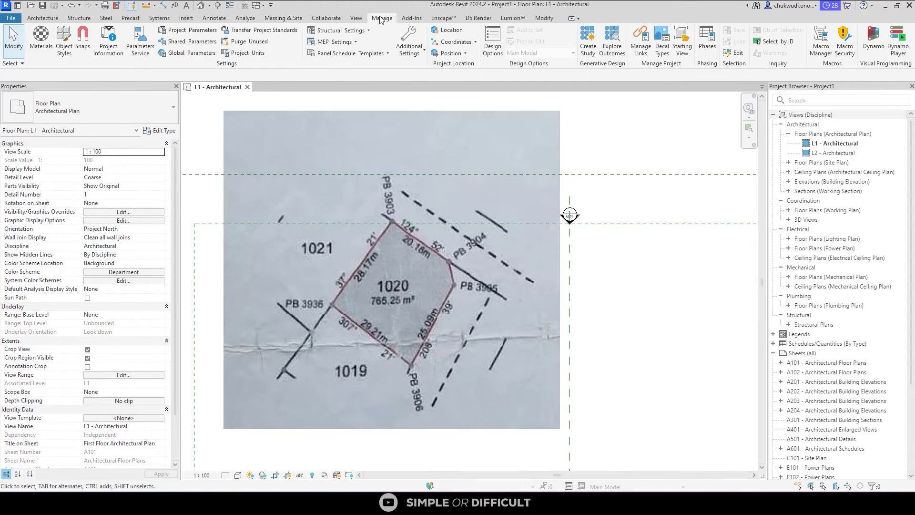
pyautogui.click(248, 52)
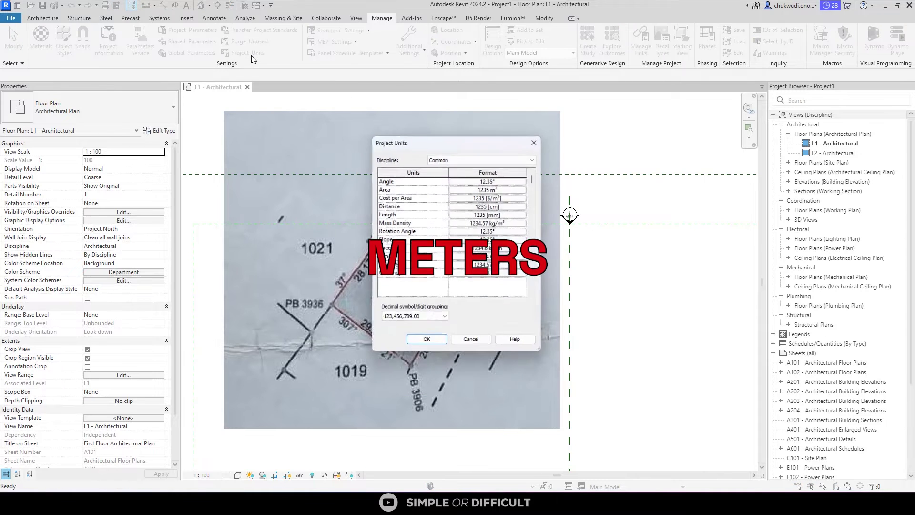
pyautogui.click(479, 216)
pyautogui.click(477, 197)
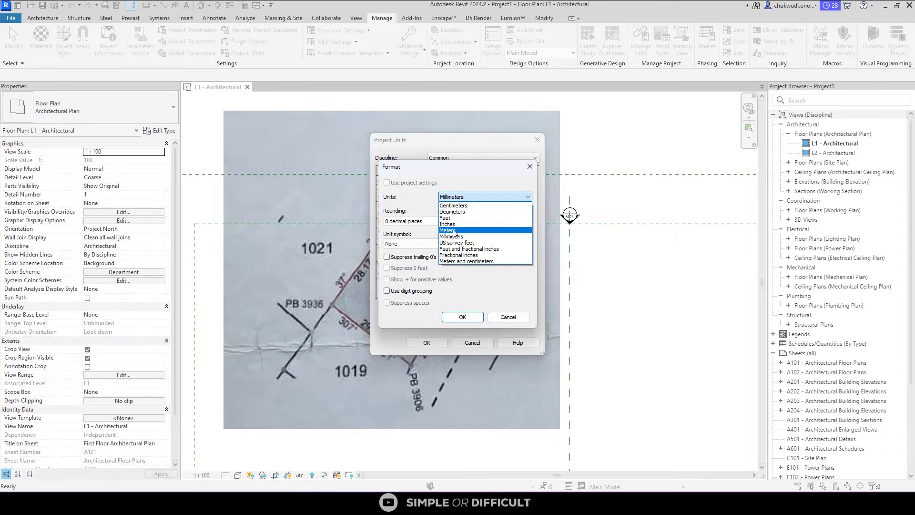
pyautogui.click(453, 226)
pyautogui.click(462, 317)
pyautogui.click(427, 343)
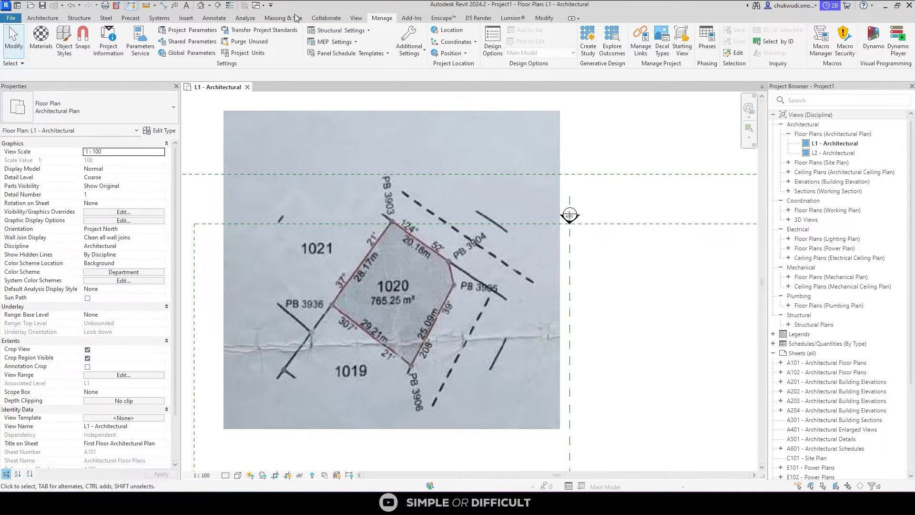
# Step: Start creating property lines by entering distances and bearings, and set the first line's distance to 25.09
pyautogui.click(281, 18)
pyautogui.click(341, 41)
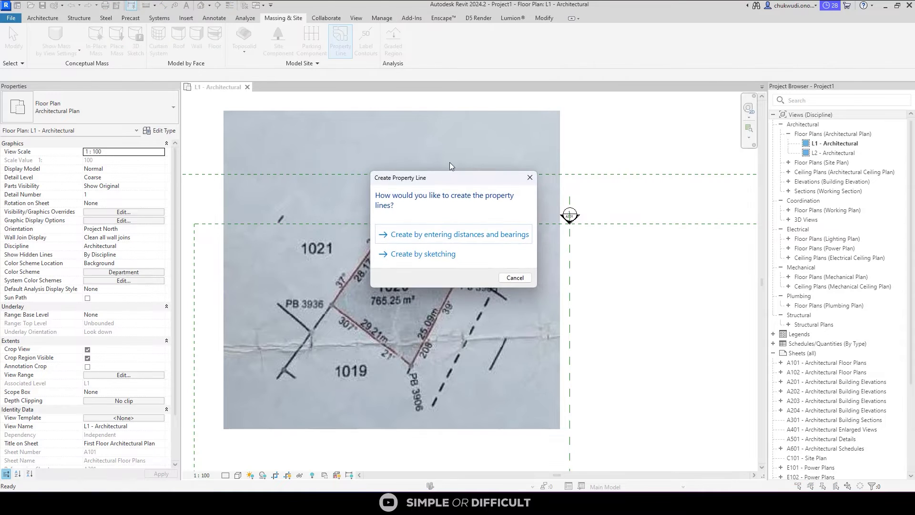
pyautogui.moveTo(435, 180); pyautogui.dragTo(467, 163)
pyautogui.click(479, 217)
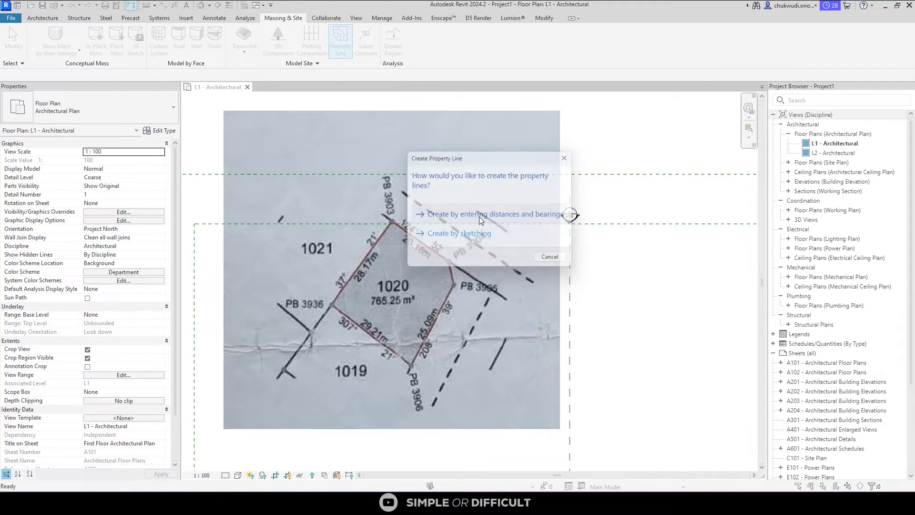
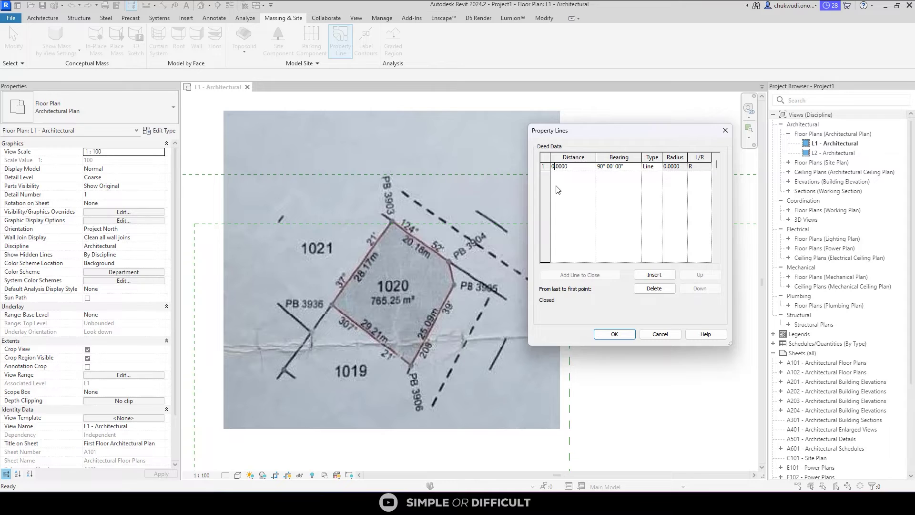
pyautogui.press('BackSpace')
pyautogui.write('25.09')
pyautogui.press('Return')
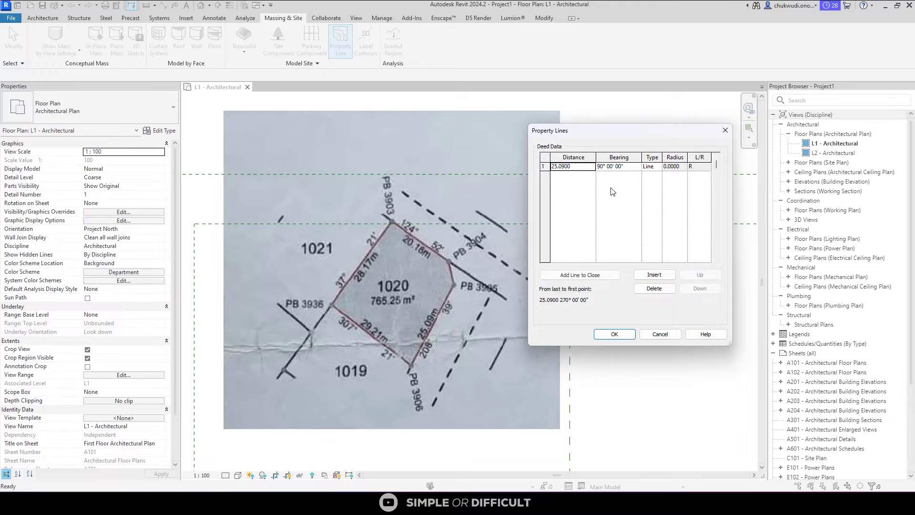
# Step: Set the first property line's bearing to 208° 39' 00"
pyautogui.click(588, 167)
pyautogui.press('BackSpace')
pyautogui.press('BackSpace')
pyautogui.click(618, 196)
pyautogui.click(604, 166)
pyautogui.press('BackSpace')
pyautogui.press('BackSpace')
pyautogui.write('208')
pyautogui.press('Right')
pyautogui.press('Right')
pyautogui.press('Right')
pyautogui.press('Right')
pyautogui.press('BackSpace')
pyautogui.press('BackSpace')
pyautogui.write('39')
pyautogui.press('Return')
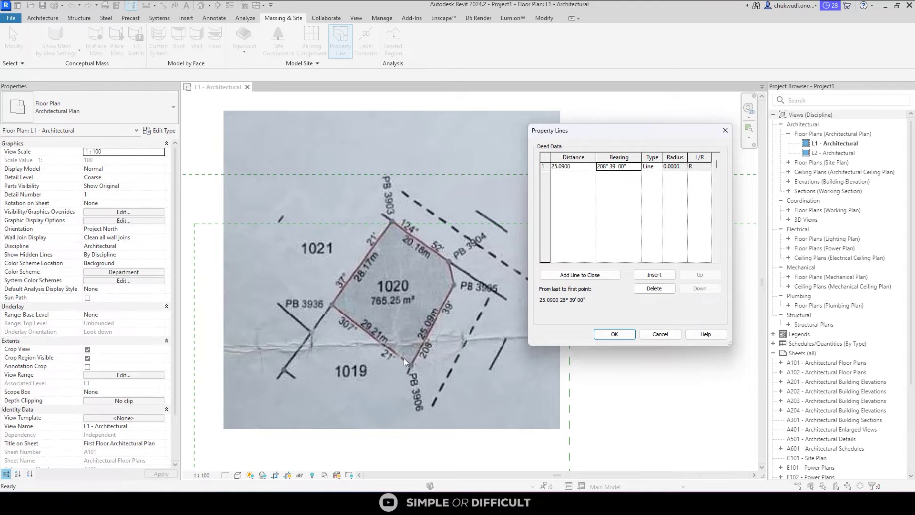
# Step: Add a second property line with distance 29.21 and bearing 307° 21' 00"
pyautogui.click(652, 275)
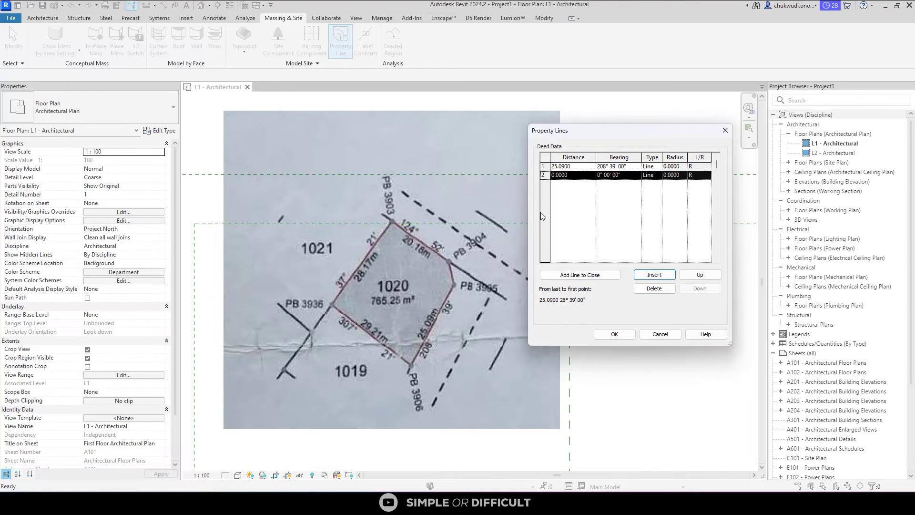
pyautogui.click(560, 175)
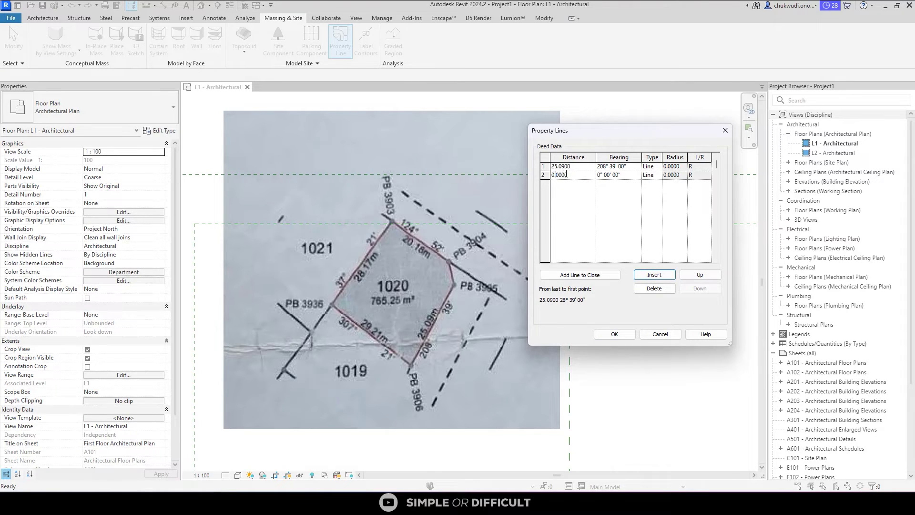
pyautogui.moveTo(568, 175); pyautogui.dragTo(542, 175)
pyautogui.write('29.21')
pyautogui.click(616, 175)
pyautogui.click(600, 174)
pyautogui.press('BackSpace')
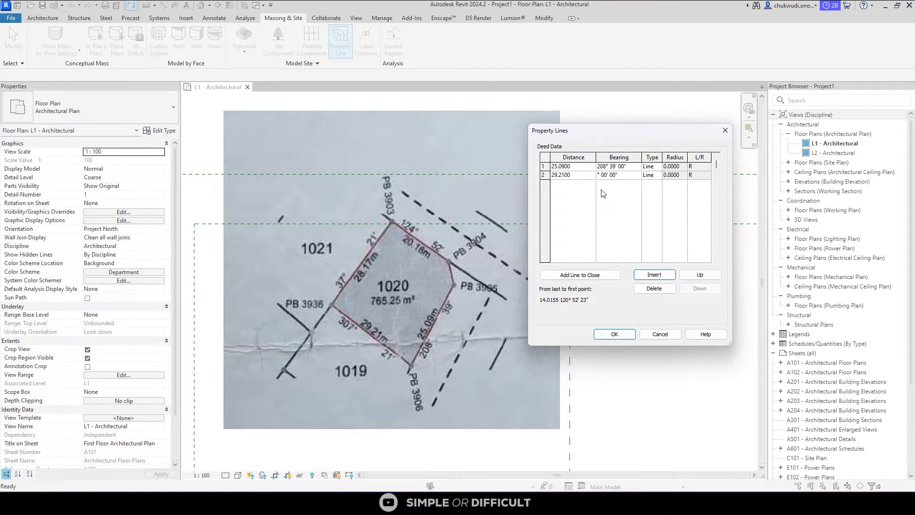
pyautogui.write('307')
pyautogui.click(616, 175)
pyautogui.press('BackSpace')
pyautogui.press('BackSpace')
pyautogui.write('21')
# Step: Add a third property line with distance 28.17 and bearing 37° 21' 00"
pyautogui.click(654, 275)
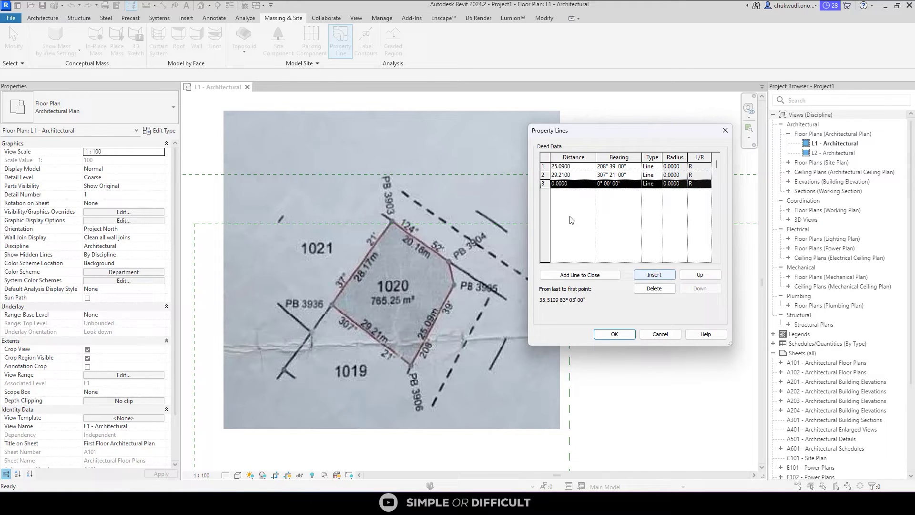
pyautogui.click(572, 183)
pyautogui.write('28.17')
pyautogui.click(615, 184)
pyautogui.write('37 21')
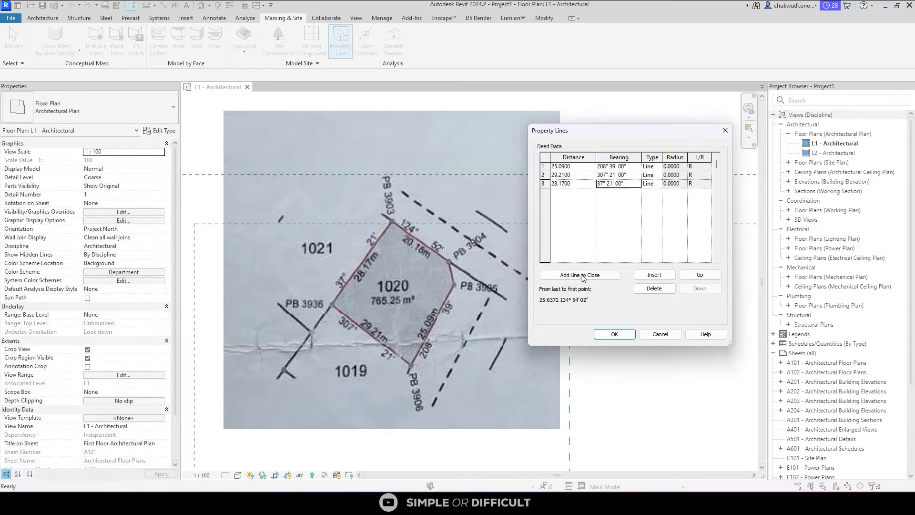
# Step: Add a fourth property line with distance 20.18 and bearing 124° 52' 00", and close the boundary with an automatically computed line
pyautogui.click(654, 274)
pyautogui.write('20.18')
pyautogui.press('Tab')
pyautogui.write('124 52')
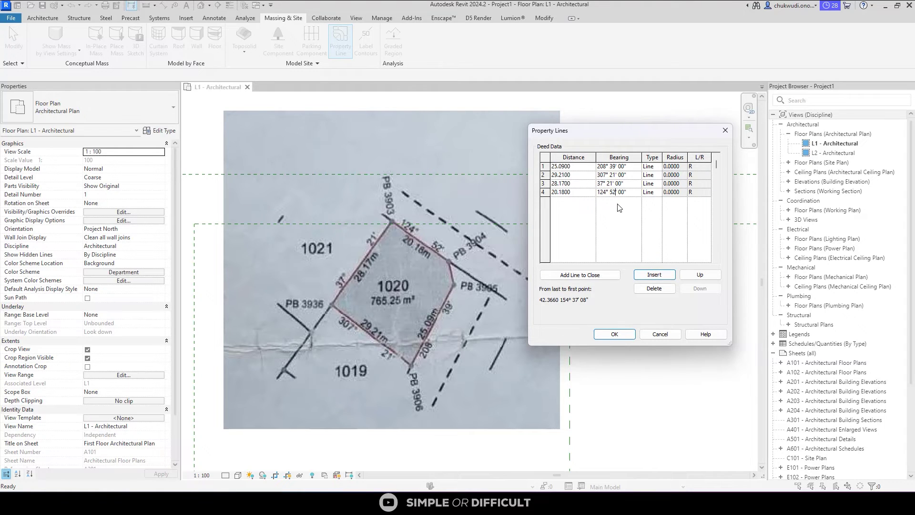
pyautogui.press('Return')
pyautogui.click(573, 276)
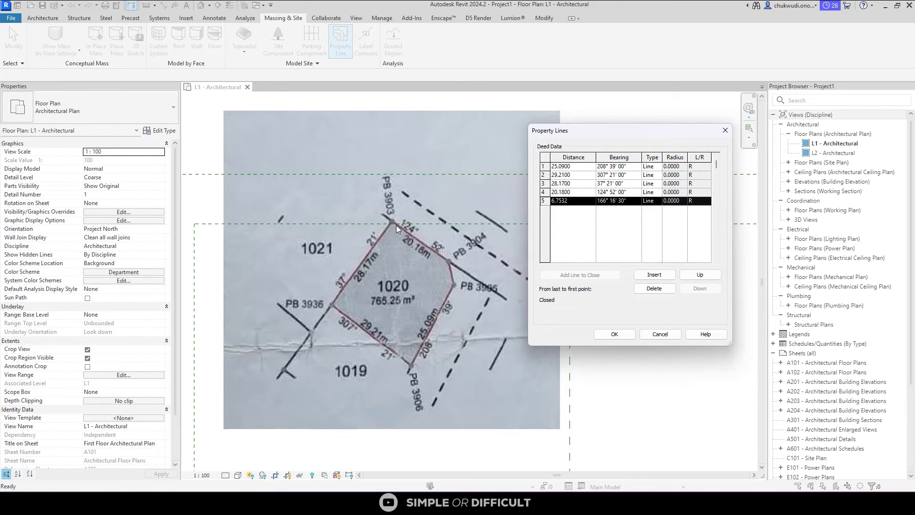
pyautogui.click(610, 334)
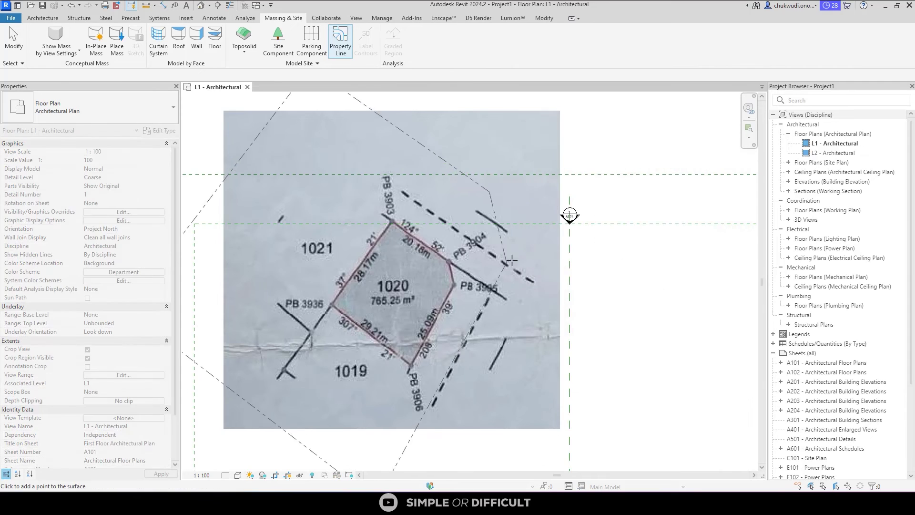
# Step: Place the property lines in the plan with their eastern corner on the horizontal center reference plane, southeast of the survey image
pyautogui.scroll(-3, 524, 252)
pyautogui.scroll(5, 486, 276)
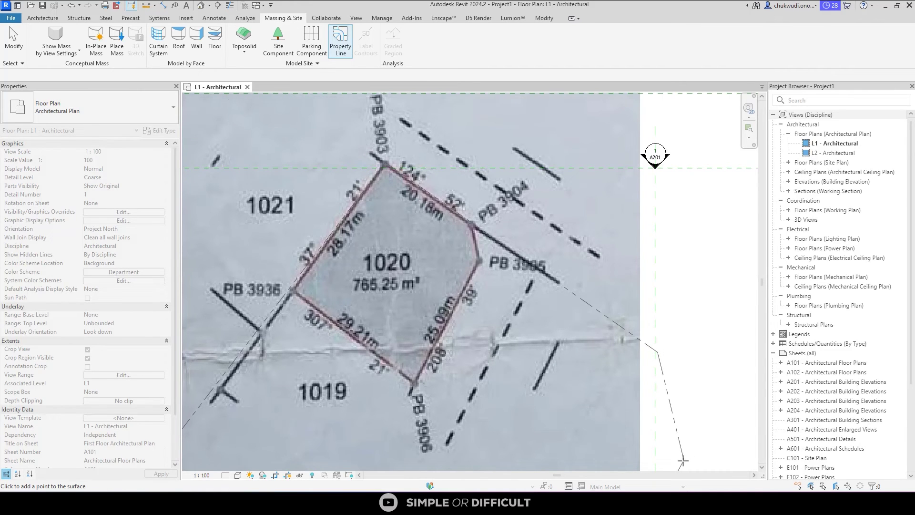
pyautogui.scroll(-1, 683, 453)
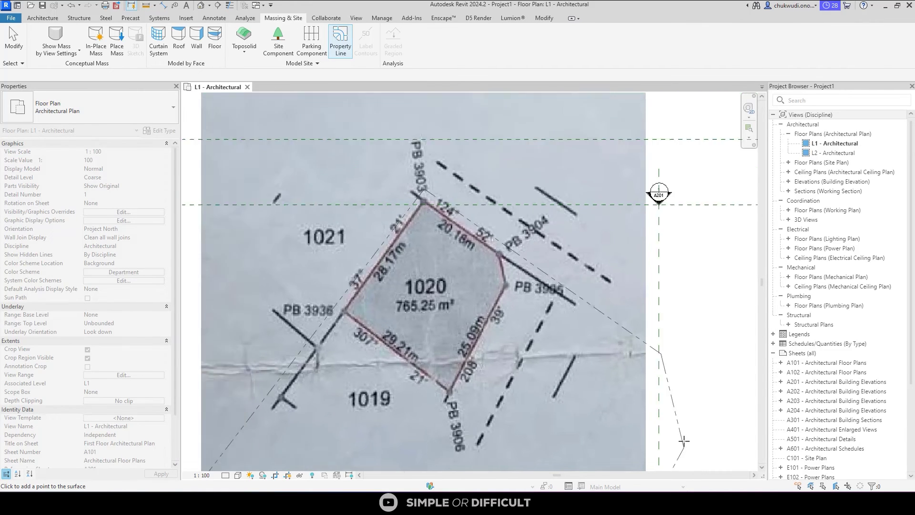
pyautogui.scroll(-4, 683, 441)
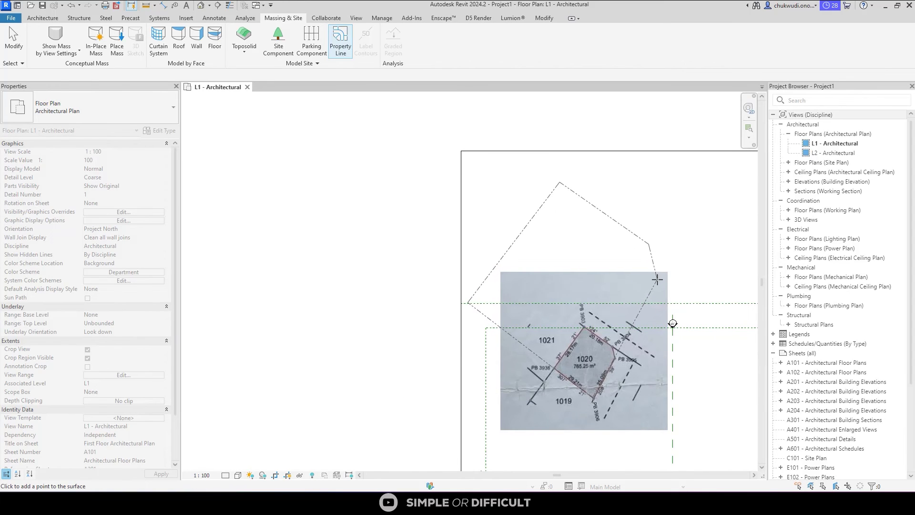
pyautogui.scroll(-4, 657, 279)
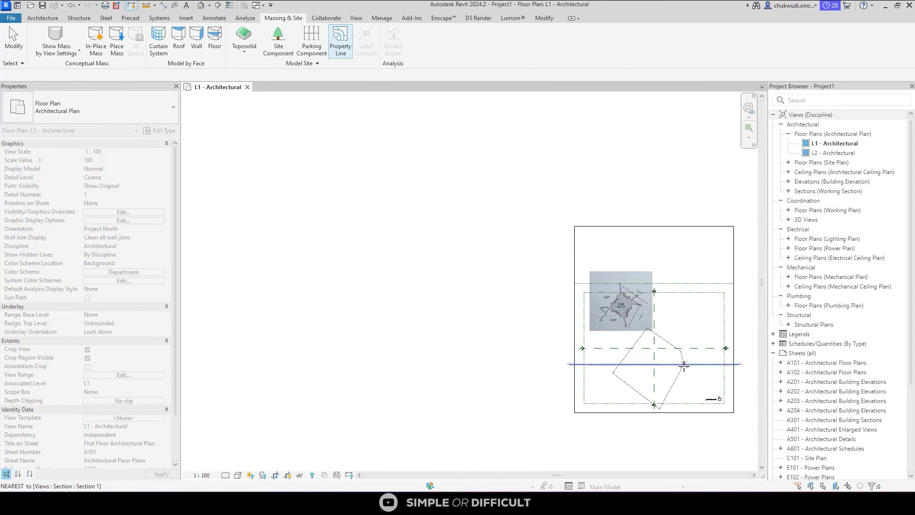
pyautogui.scroll(3, 684, 365)
pyautogui.click(684, 329)
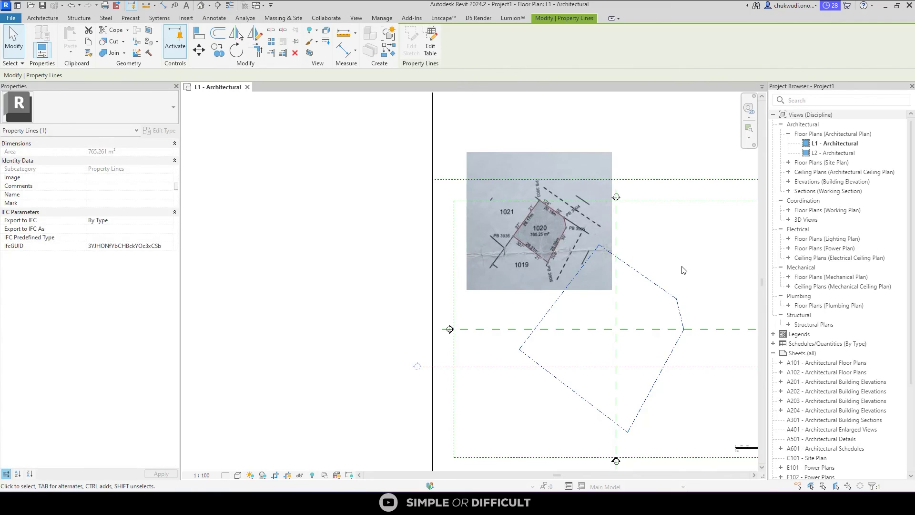
pyautogui.press('Escape')
# Step: Delete the imported survey image from the floor plan
pyautogui.click(588, 231)
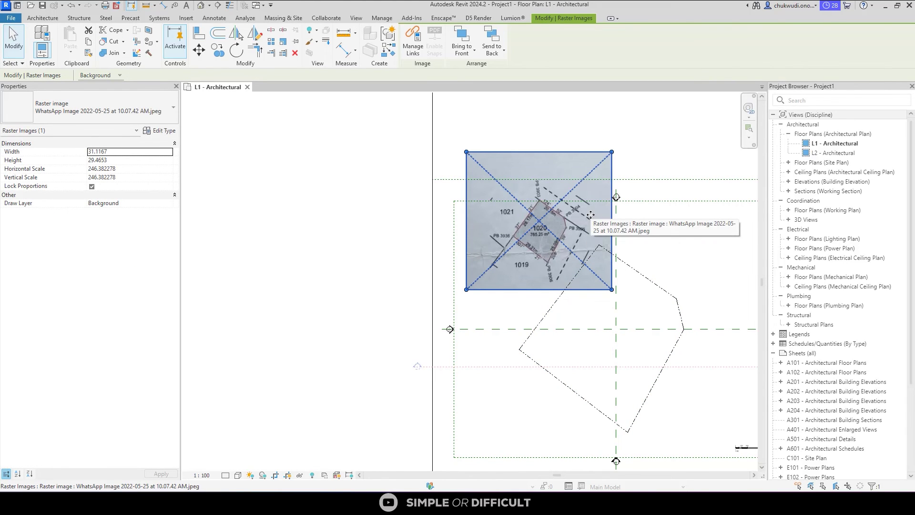
pyautogui.press('Delete')
pyautogui.scroll(1, 615, 255)
pyautogui.moveTo(615, 255); pyautogui.dragTo(475, 256, button='middle')
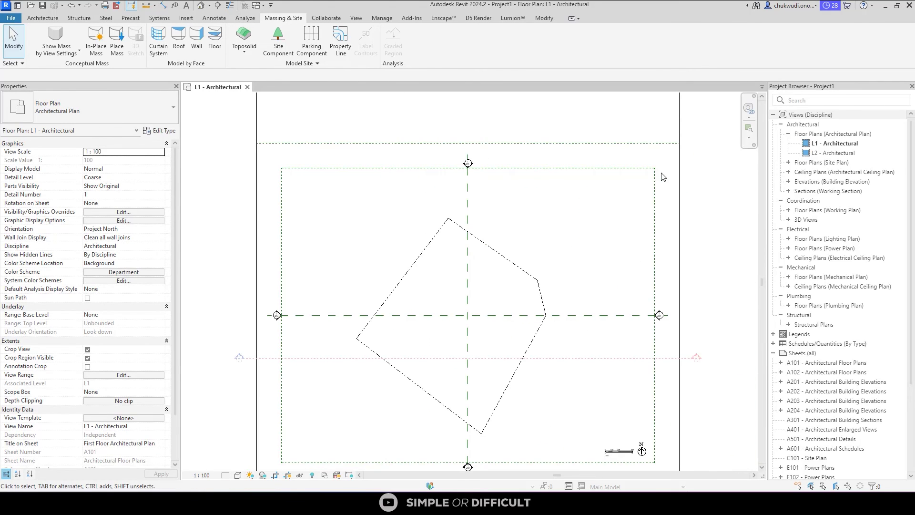
# Step: Check the property lines in the L2 - Architectural floor plan and return to L1 - Architectural
pyautogui.doubleClick(835, 153)
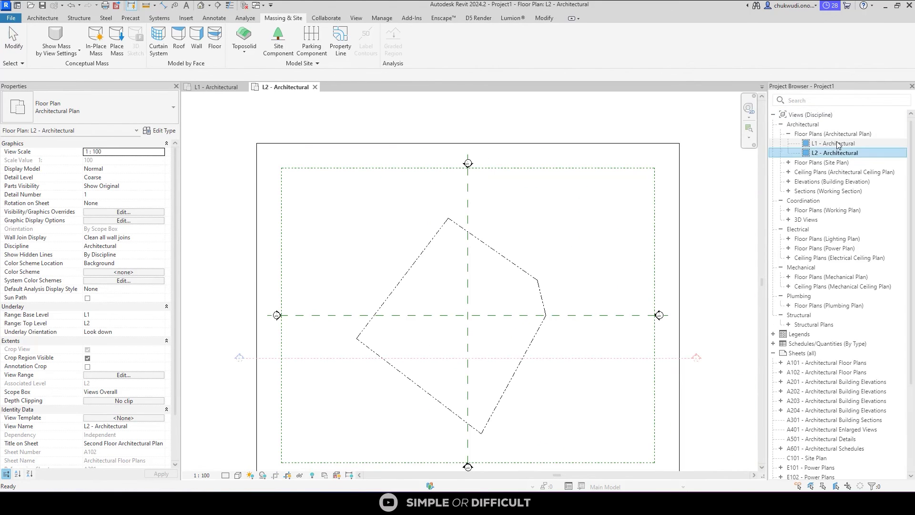
pyautogui.doubleClick(837, 143)
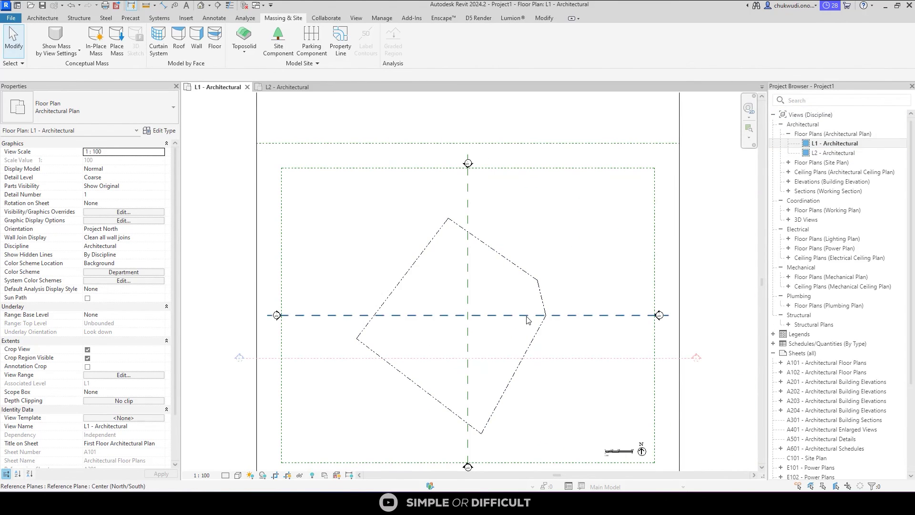